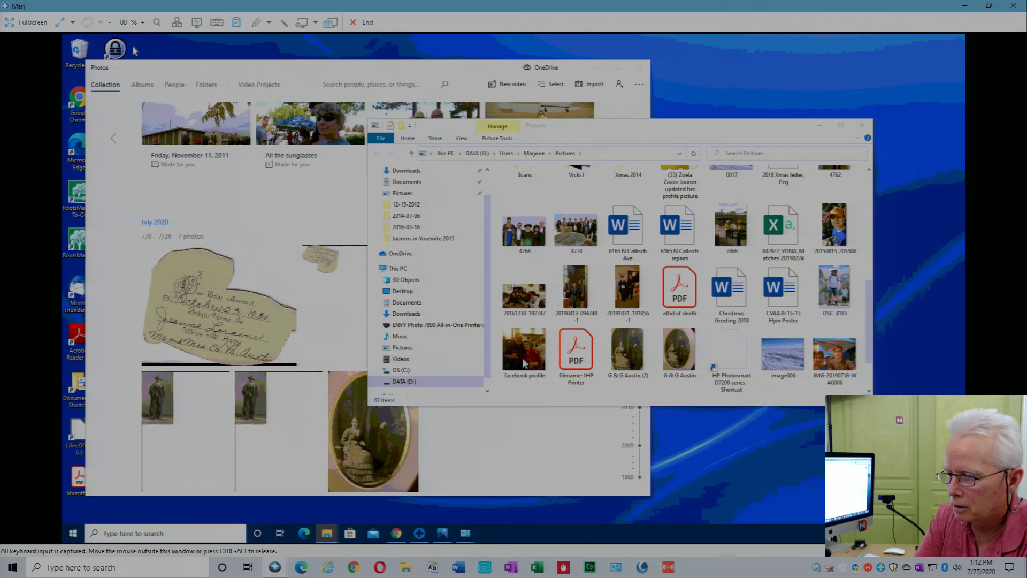
Step: Open the facebook profile picture from the Pictures folder, enlarge it to inspect the image, and close the viewer
{"action": "double_click", "coordinate": [521, 362]}
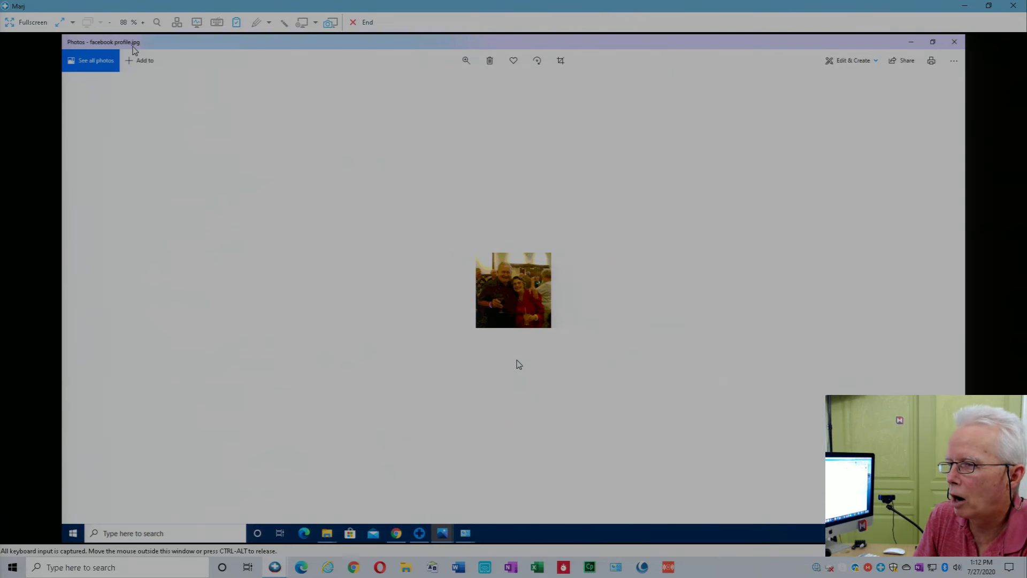
{"action": "left_click", "coordinate": [466, 61]}
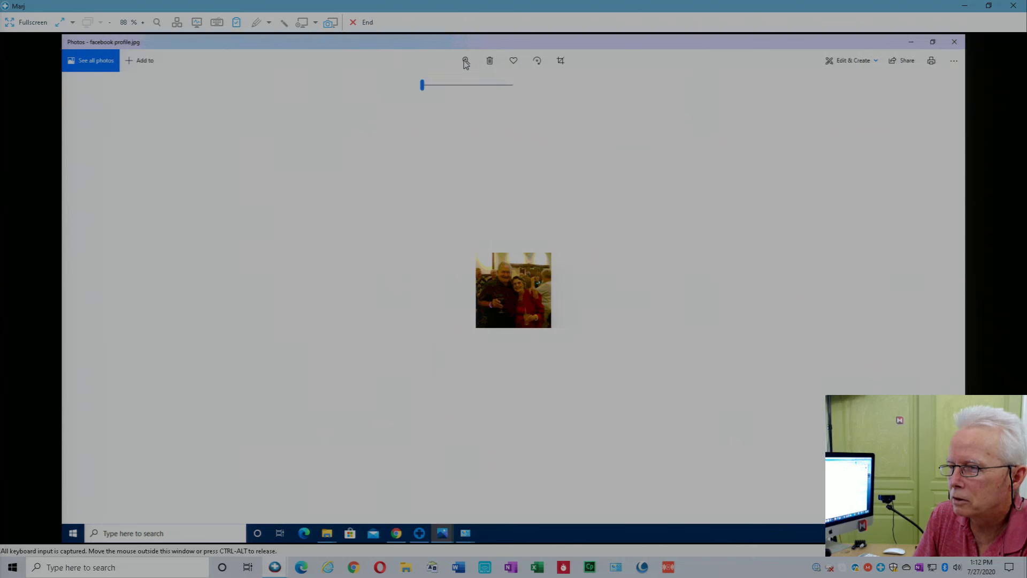
{"action": "left_click", "coordinate": [446, 86]}
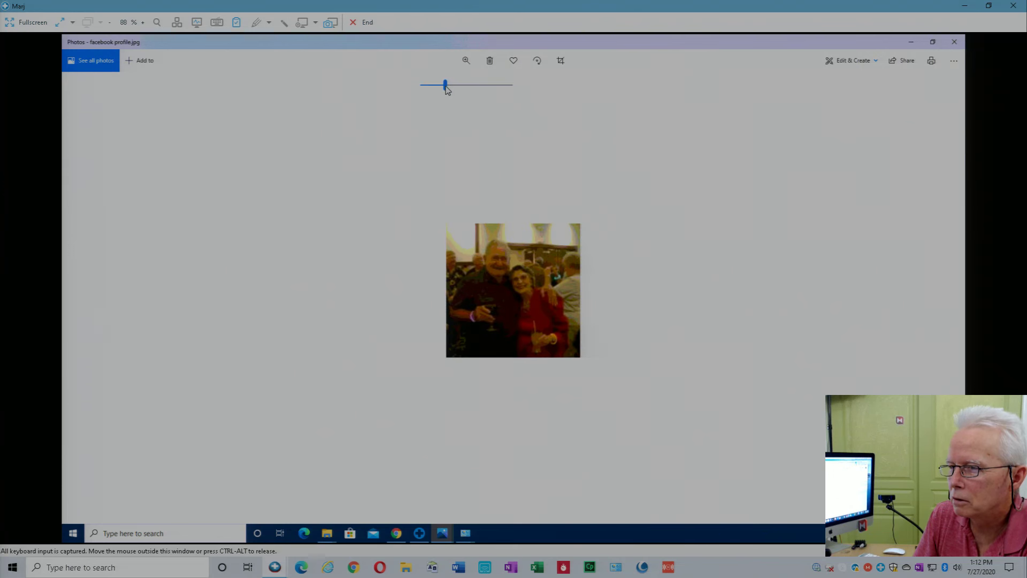
{"action": "left_click", "coordinate": [481, 89]}
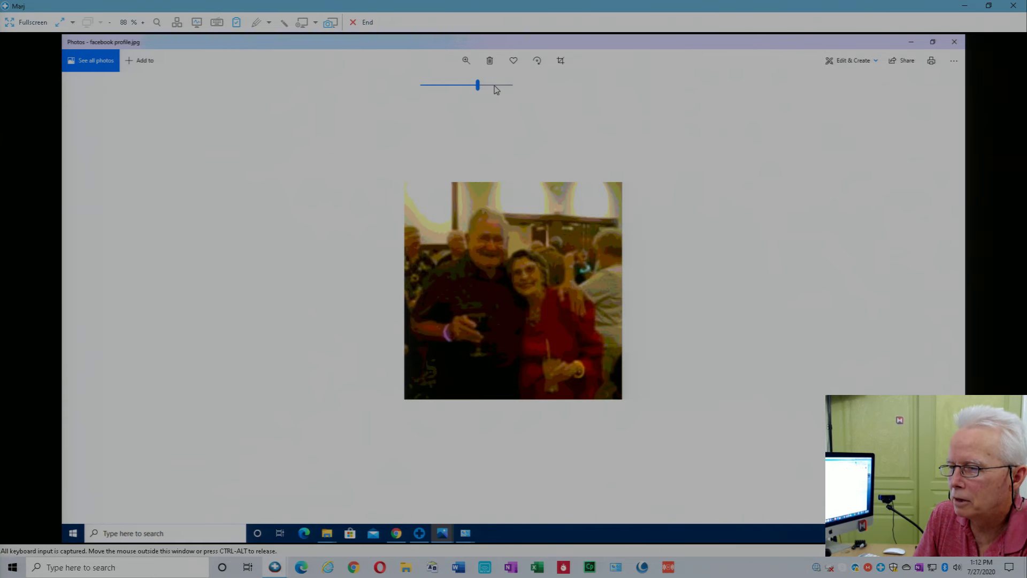
{"action": "left_click", "coordinate": [495, 87]}
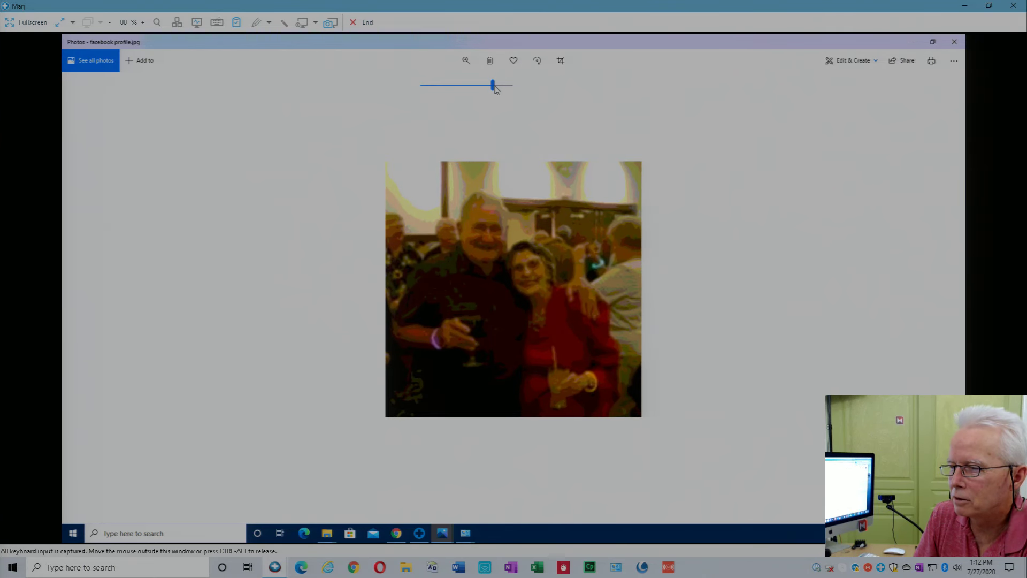
{"action": "left_click", "coordinate": [956, 43]}
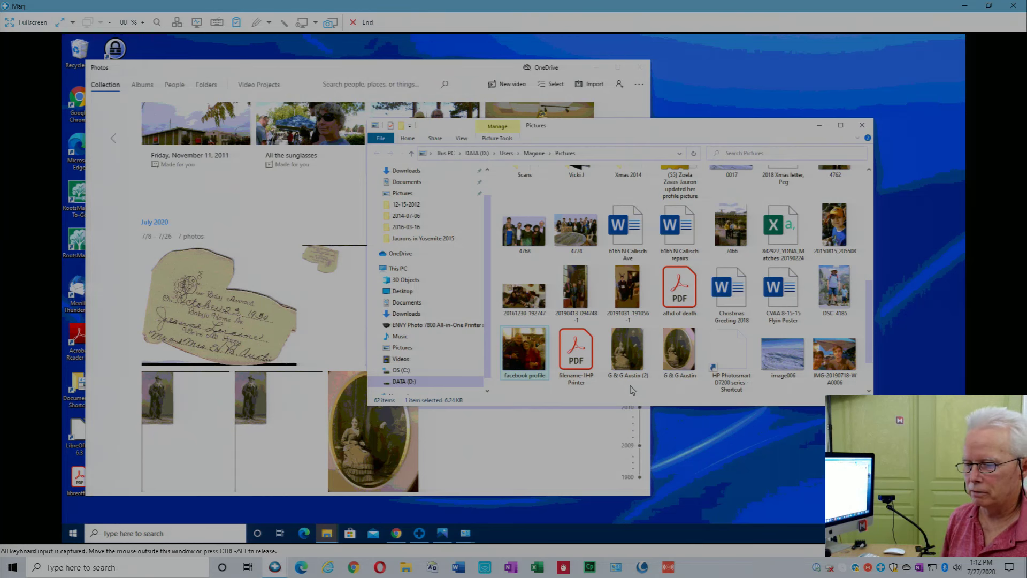
Step: Delete the HP Photosmart D7200 series shortcut from the Pictures folder
{"action": "left_click", "coordinate": [731, 361]}
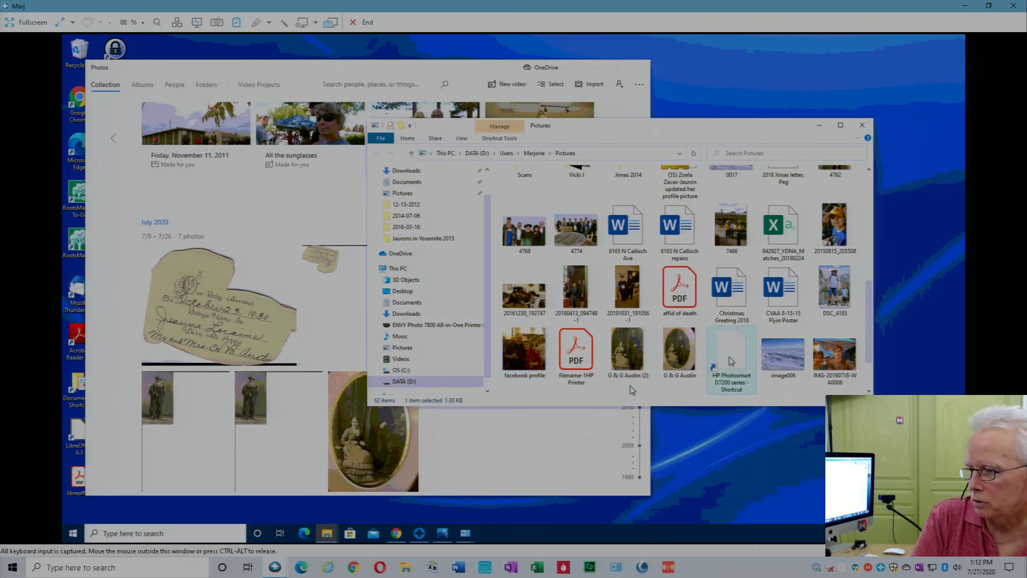
{"action": "right_click", "coordinate": [731, 362]}
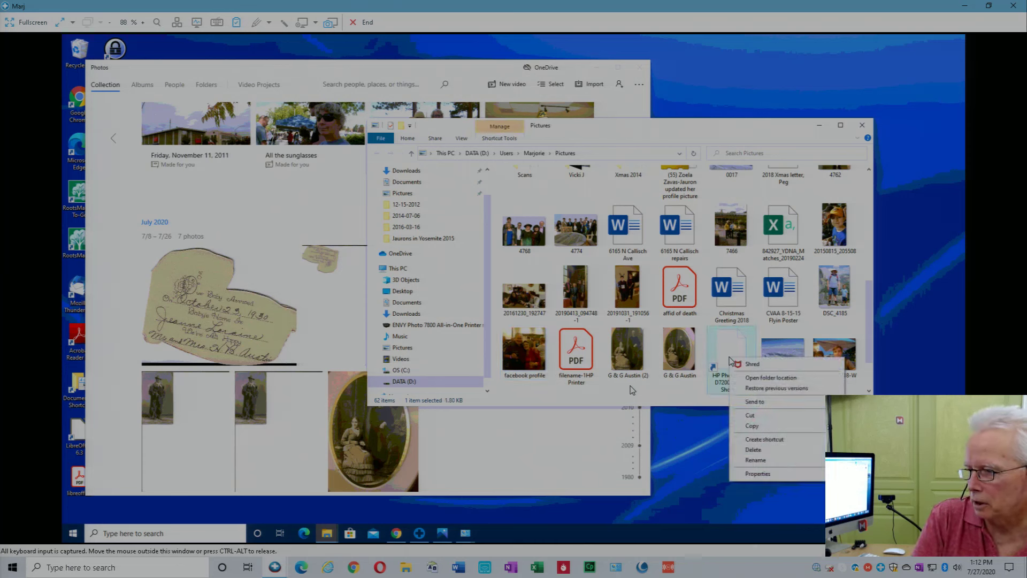
{"action": "left_click", "coordinate": [754, 449]}
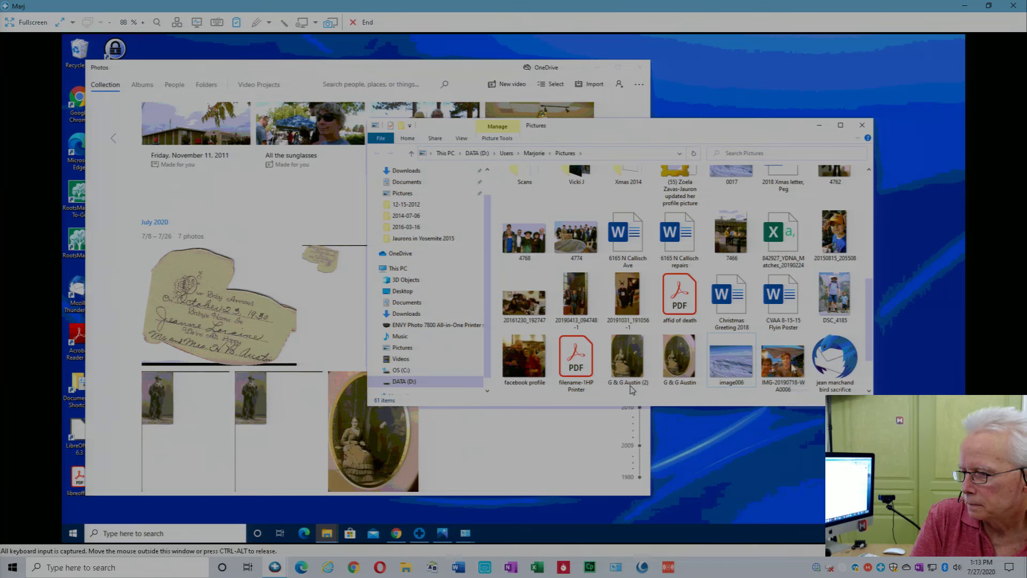
{"action": "mouse_move", "coordinate": [784, 367]}
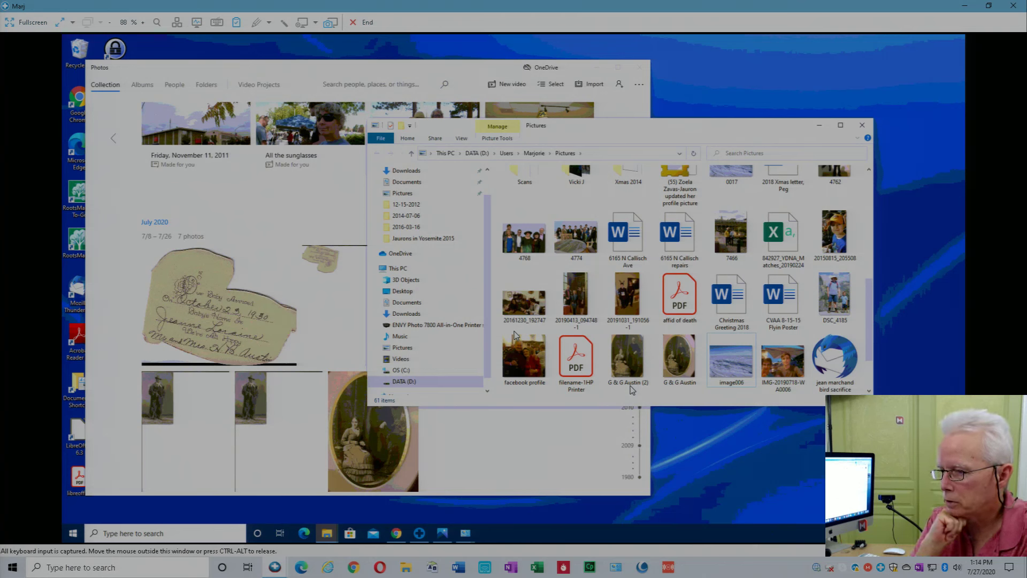
Step: Close the Pictures folder and Photos windows, and launch RootsMagic 7, dismissing its news window
{"action": "left_click", "coordinate": [862, 125]}
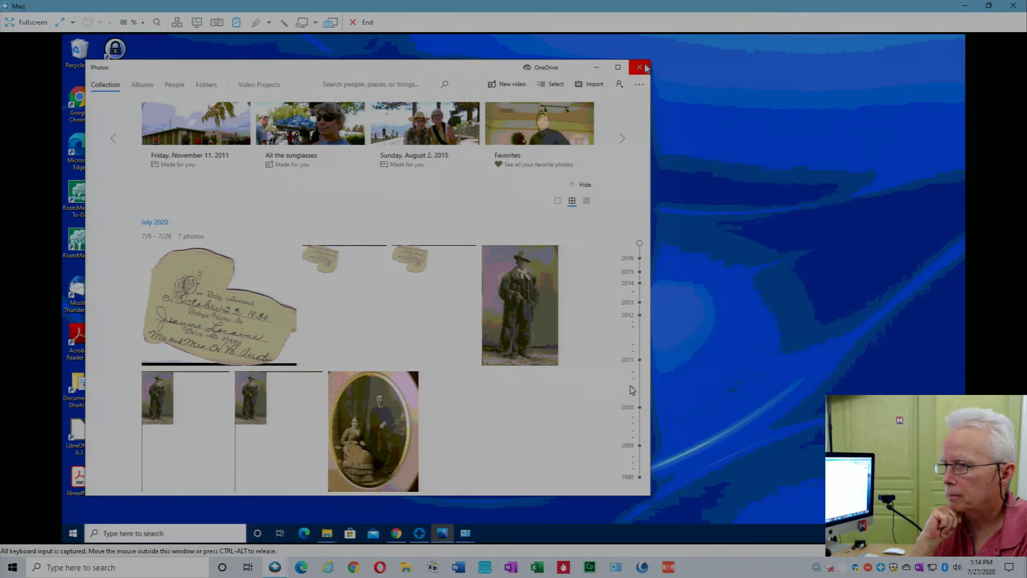
{"action": "left_click", "coordinate": [644, 67]}
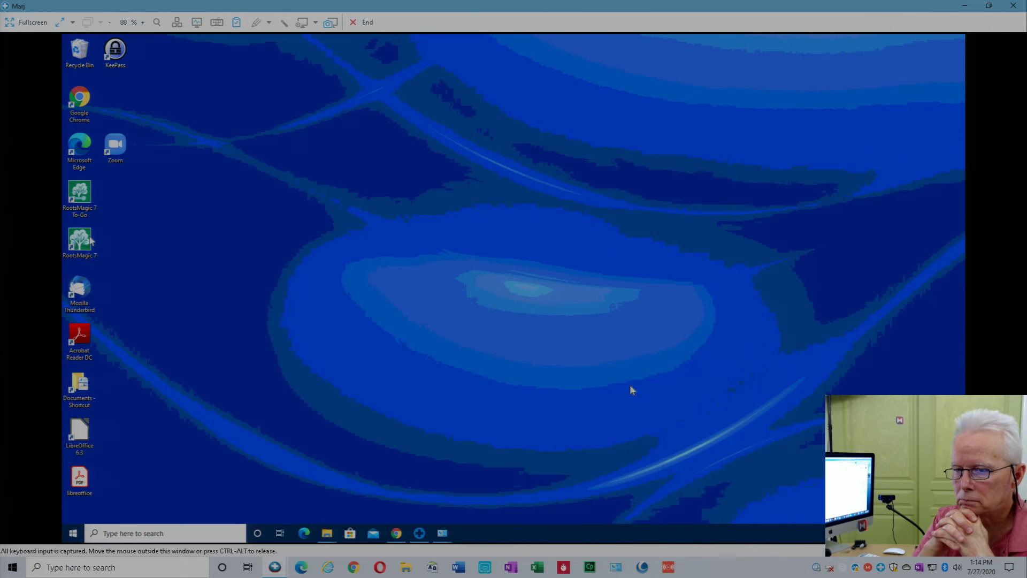
{"action": "double_click", "coordinate": [80, 242]}
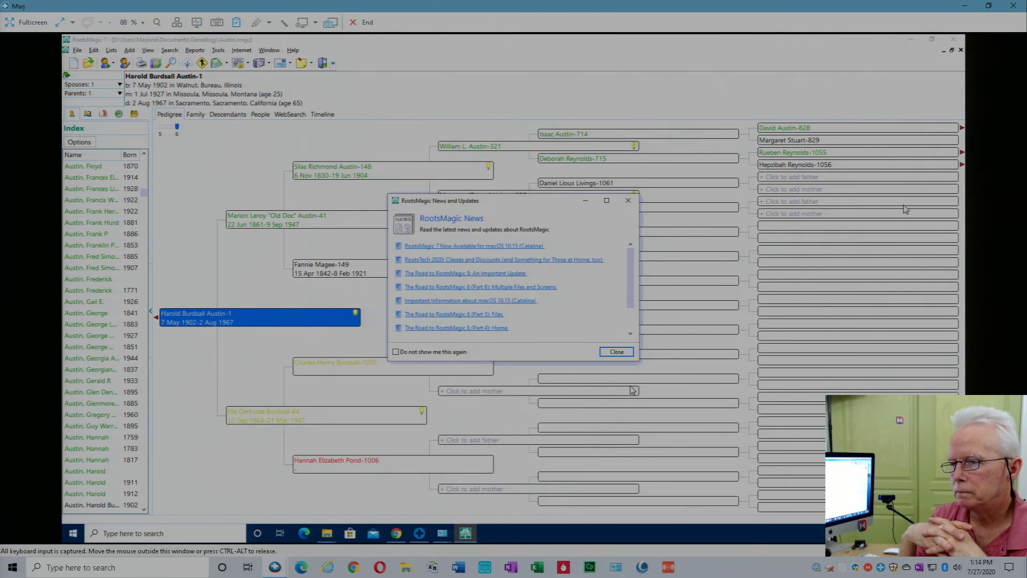
{"action": "left_click", "coordinate": [628, 201]}
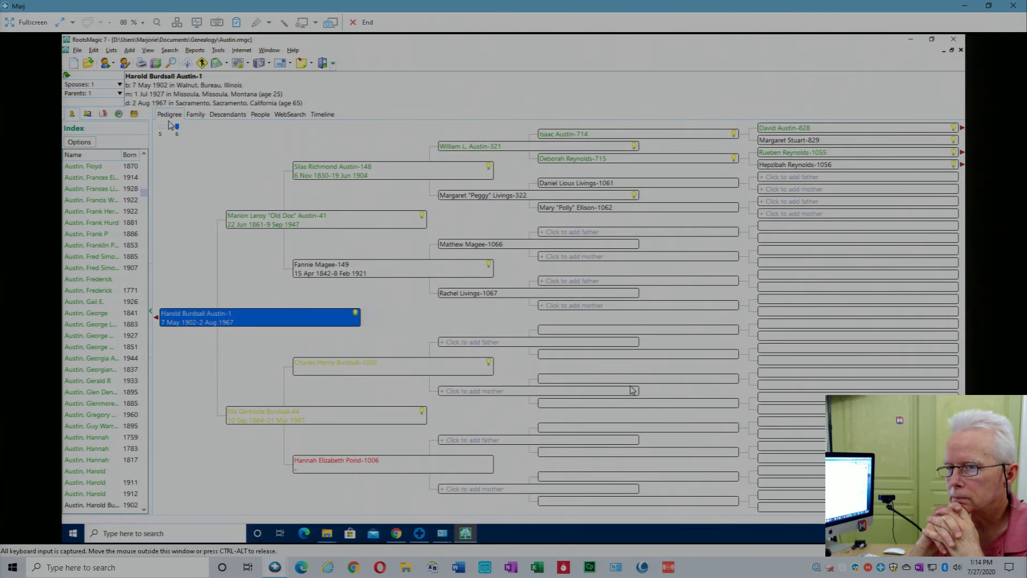
Step: Show the selected person's record in the Family view and go to the first child's own family
{"action": "left_click", "coordinate": [195, 115]}
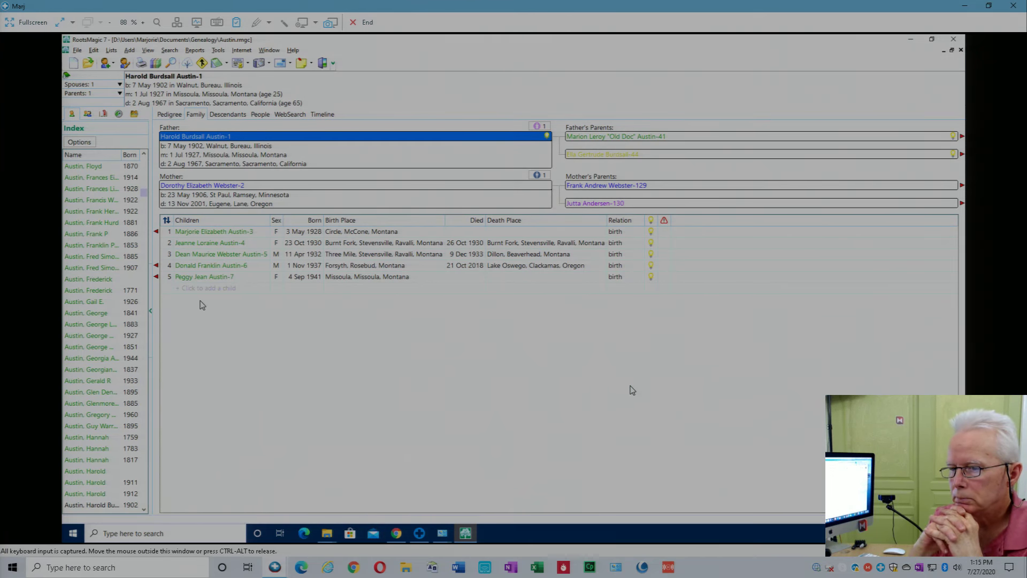
{"action": "left_click", "coordinate": [156, 232]}
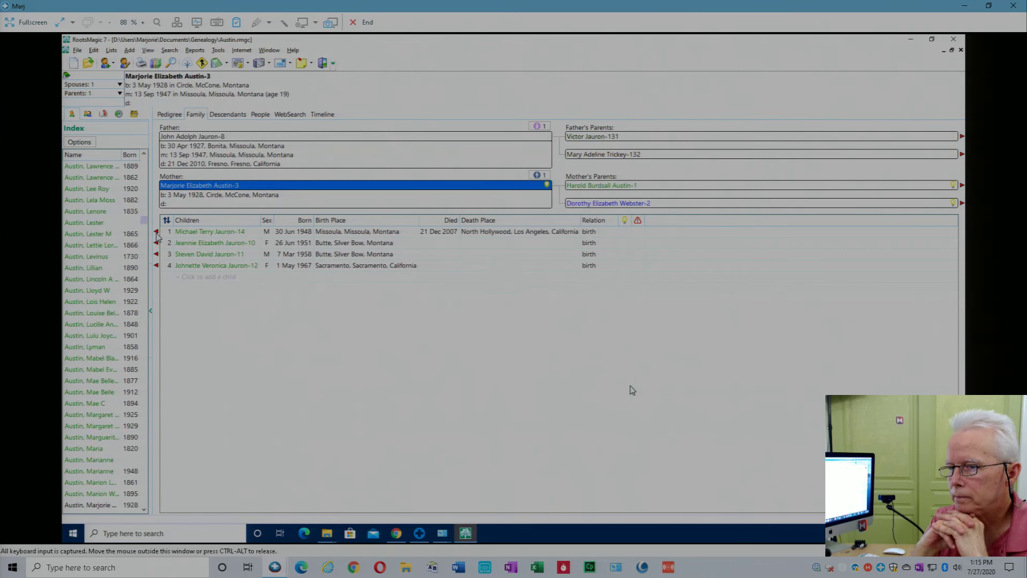
{"action": "left_click", "coordinate": [961, 39]}
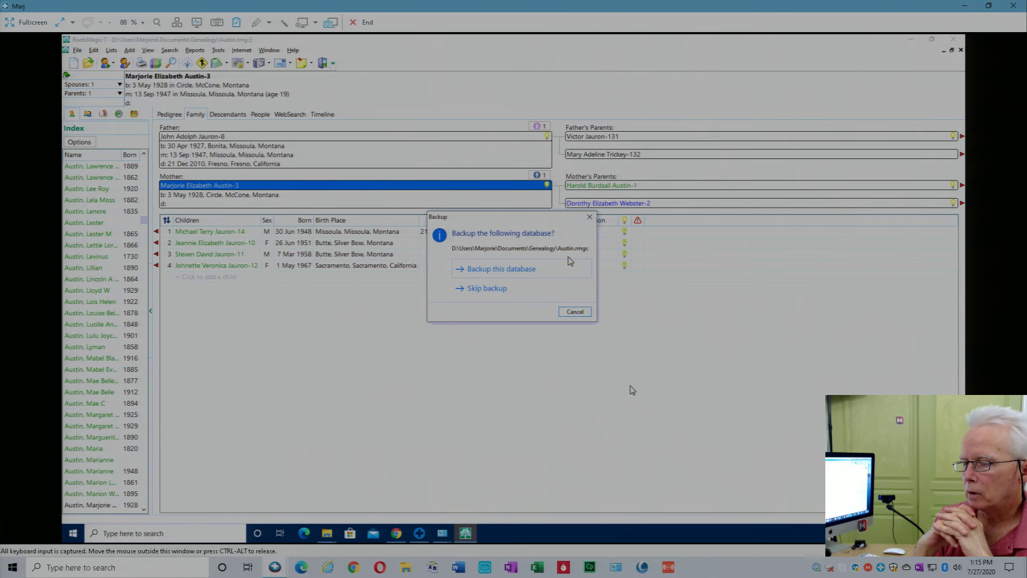
{"action": "left_click", "coordinate": [589, 217]}
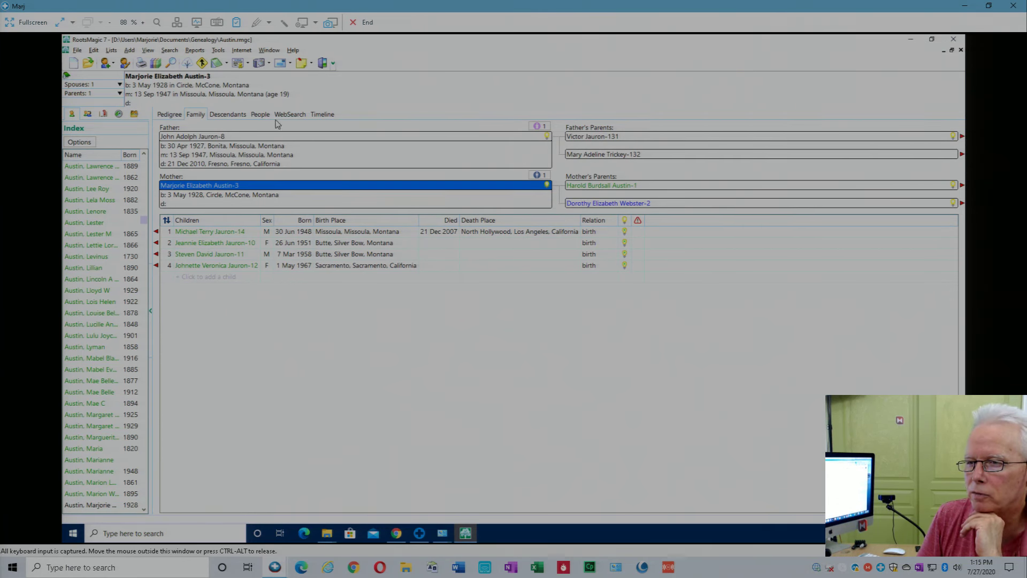
{"action": "left_click", "coordinate": [194, 50]}
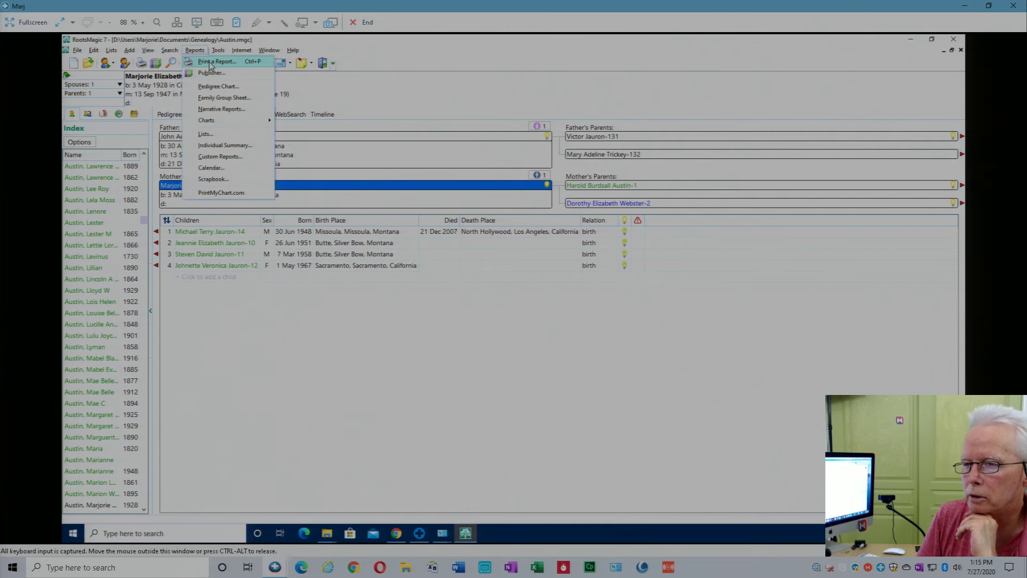
{"action": "mouse_move", "coordinate": [217, 126]}
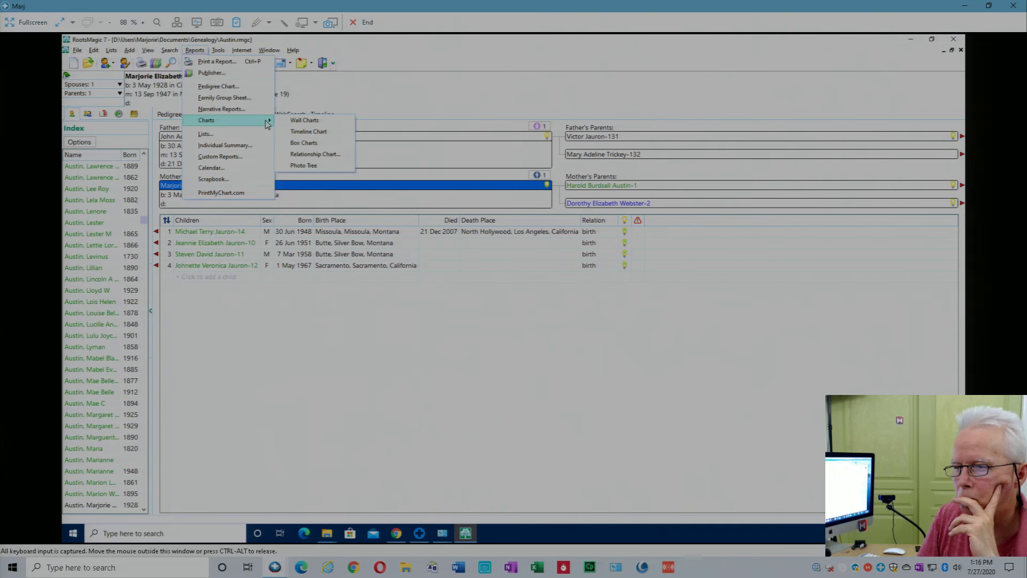
{"action": "left_click", "coordinate": [309, 122]}
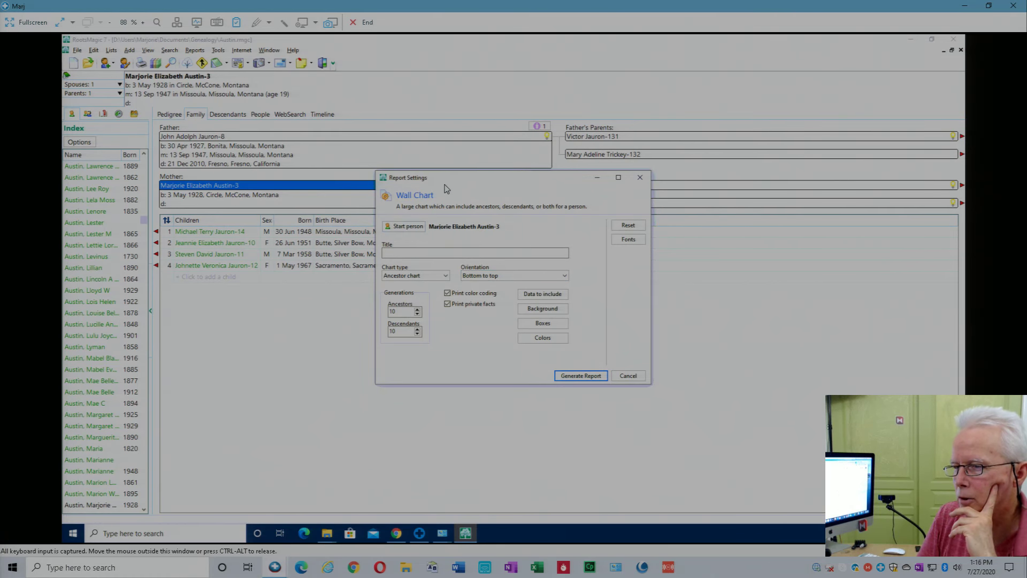
{"action": "left_click", "coordinate": [407, 227]}
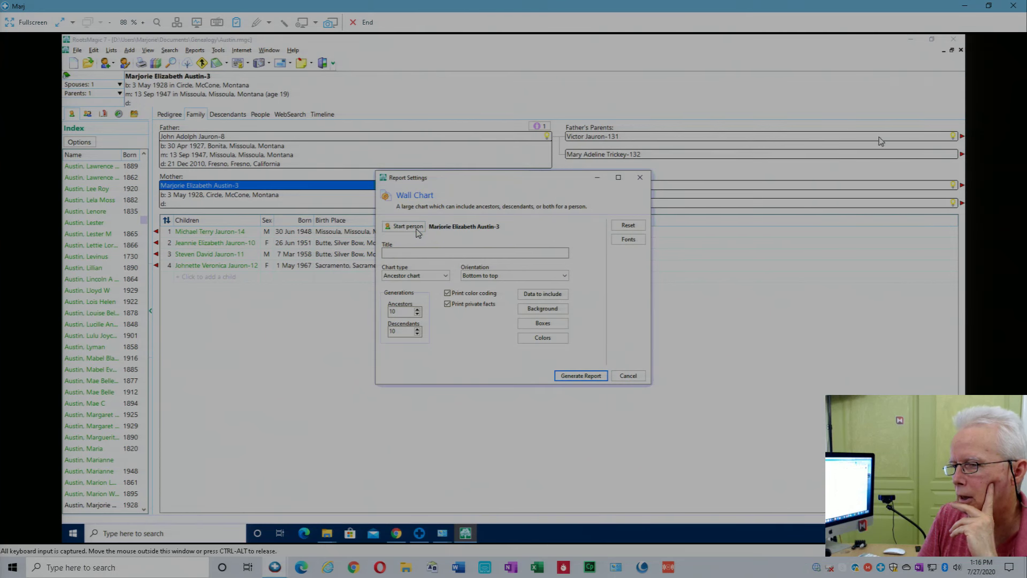
{"action": "left_click", "coordinate": [644, 180]}
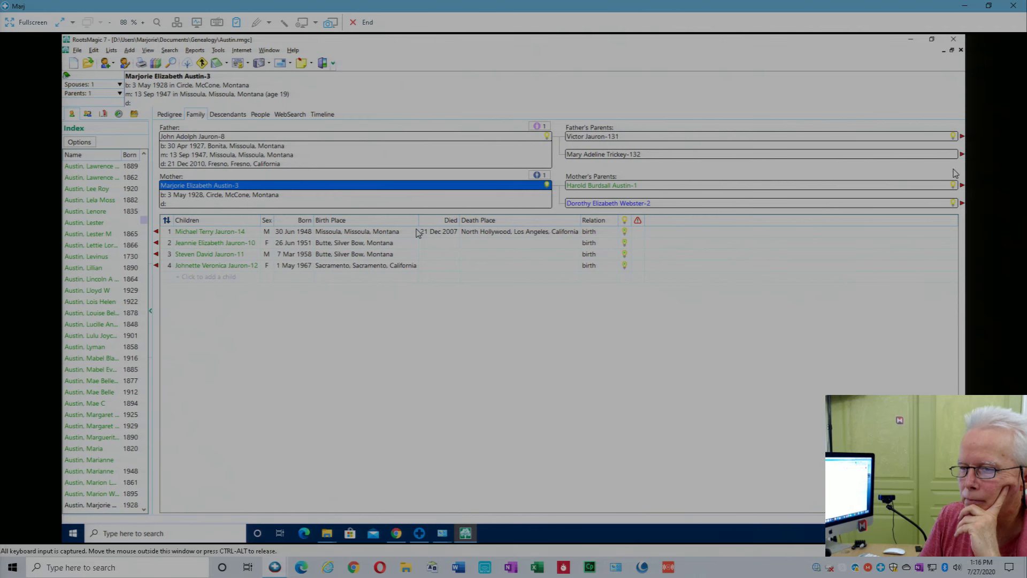
Step: Navigate from the mother up to her paternal grandfather's family and down through his sixth child to that child's third child
{"action": "left_click", "coordinate": [962, 185]}
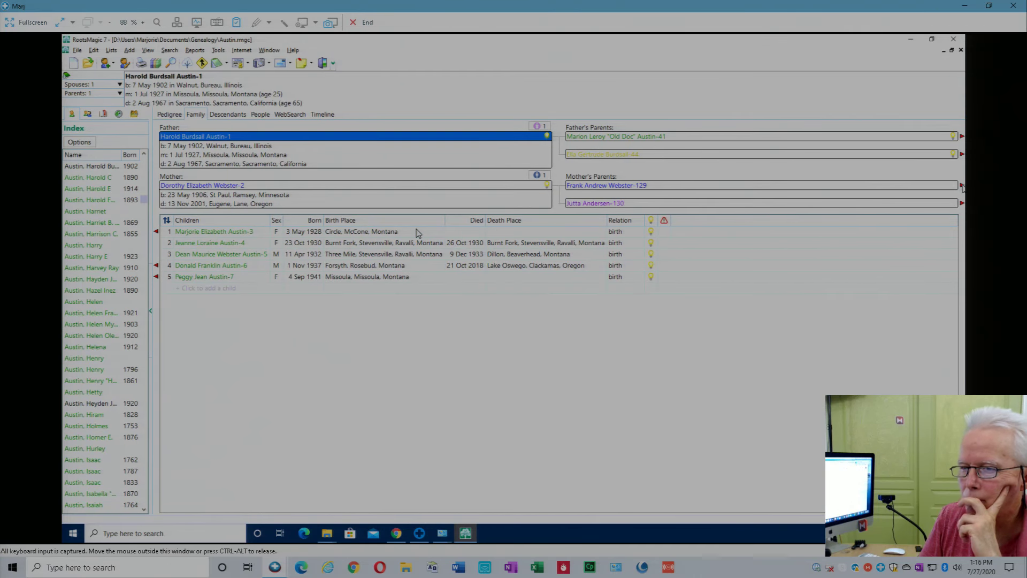
{"action": "left_click", "coordinate": [961, 137]}
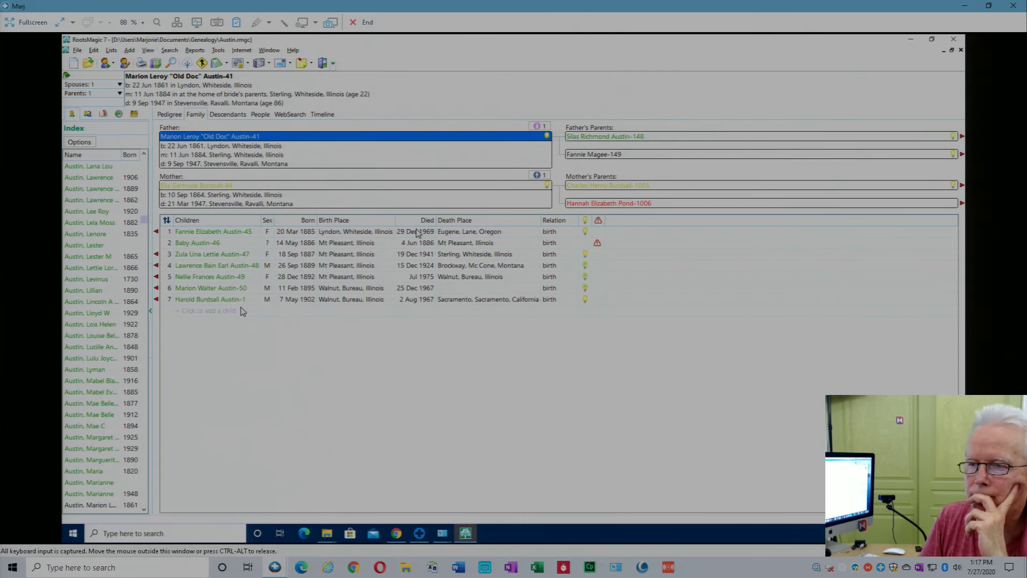
{"action": "left_click", "coordinate": [155, 288]}
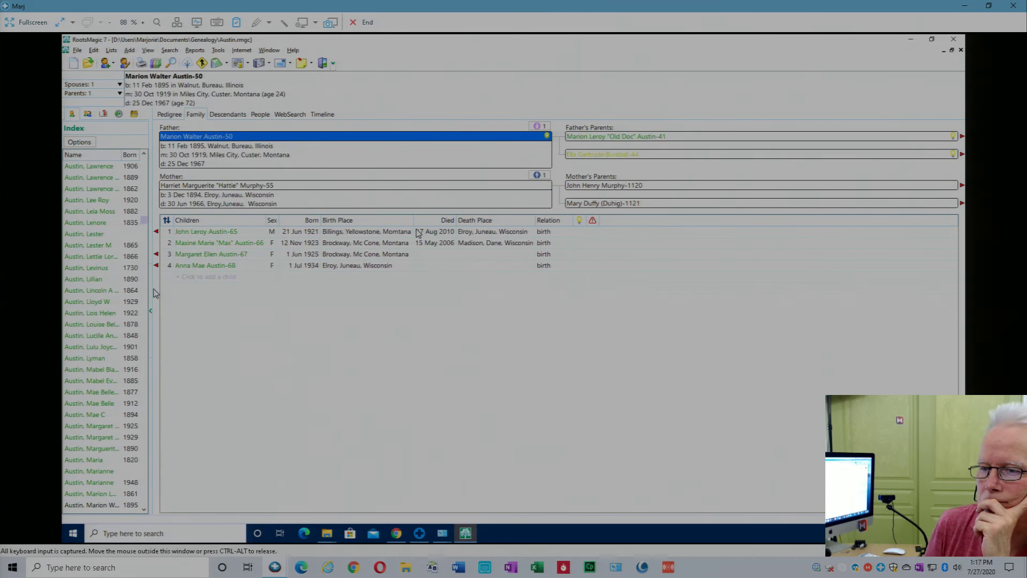
{"action": "left_click", "coordinate": [156, 255]}
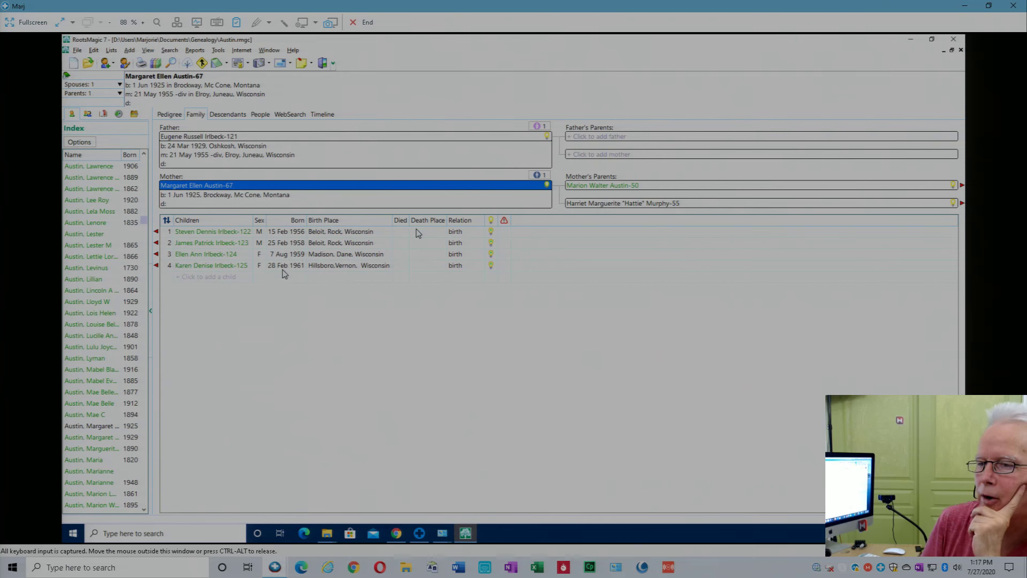
Step: Generate a Pedigree Chart for the fourth child in the displayed family, using five generations per page
{"action": "right_click", "coordinate": [224, 267]}
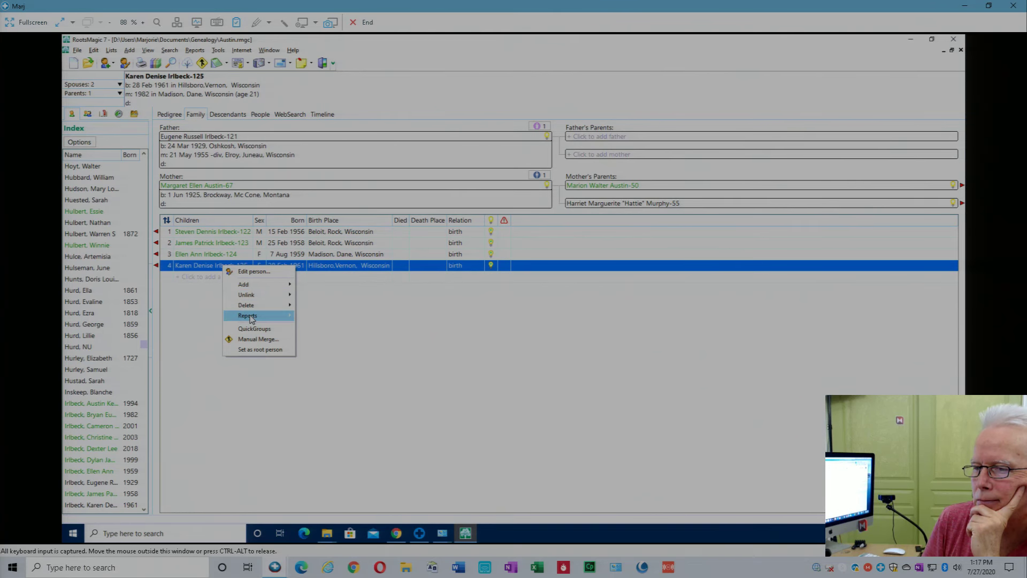
{"action": "mouse_move", "coordinate": [249, 318]}
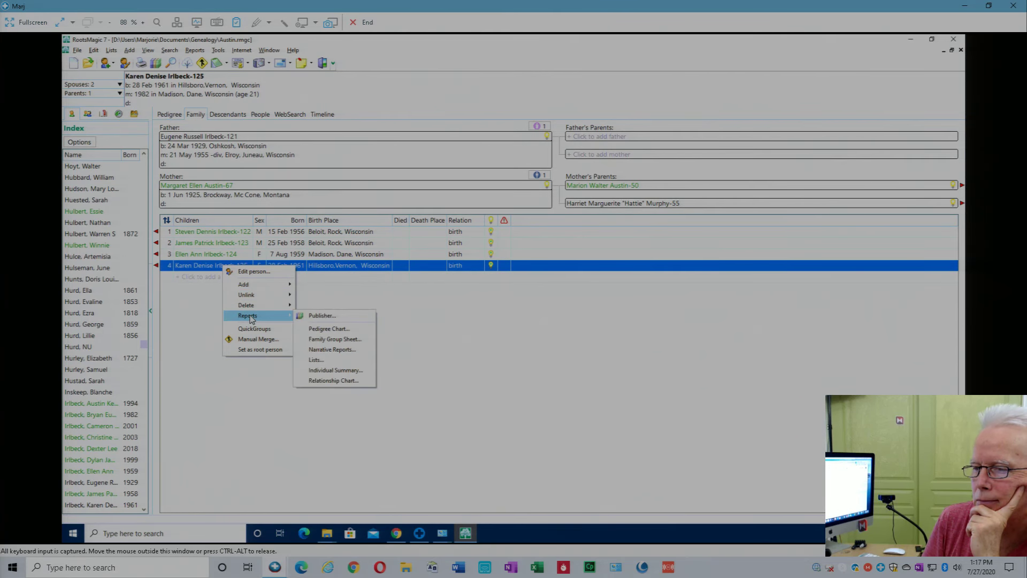
{"action": "left_click", "coordinate": [329, 330]}
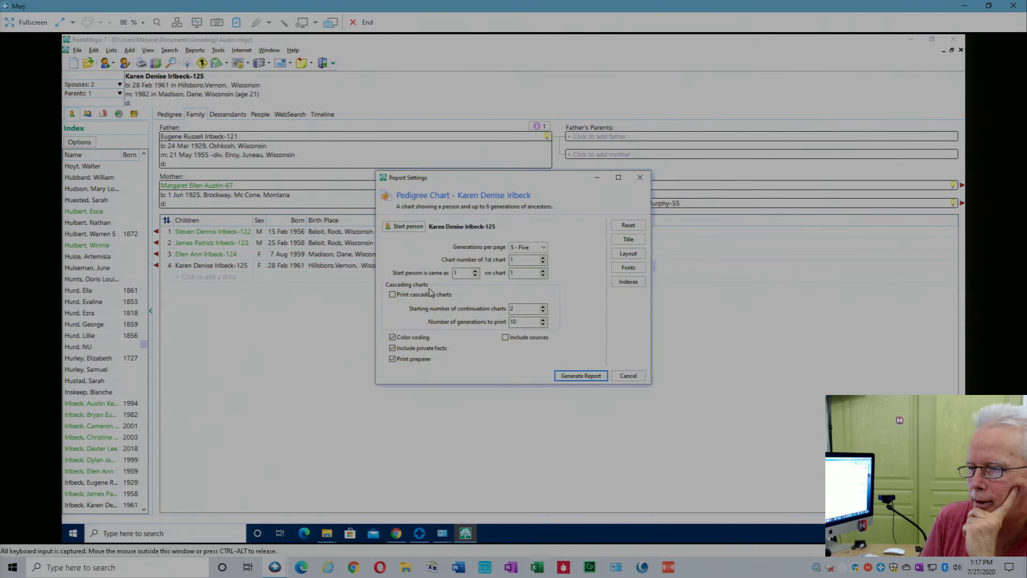
{"action": "left_click", "coordinate": [581, 376]}
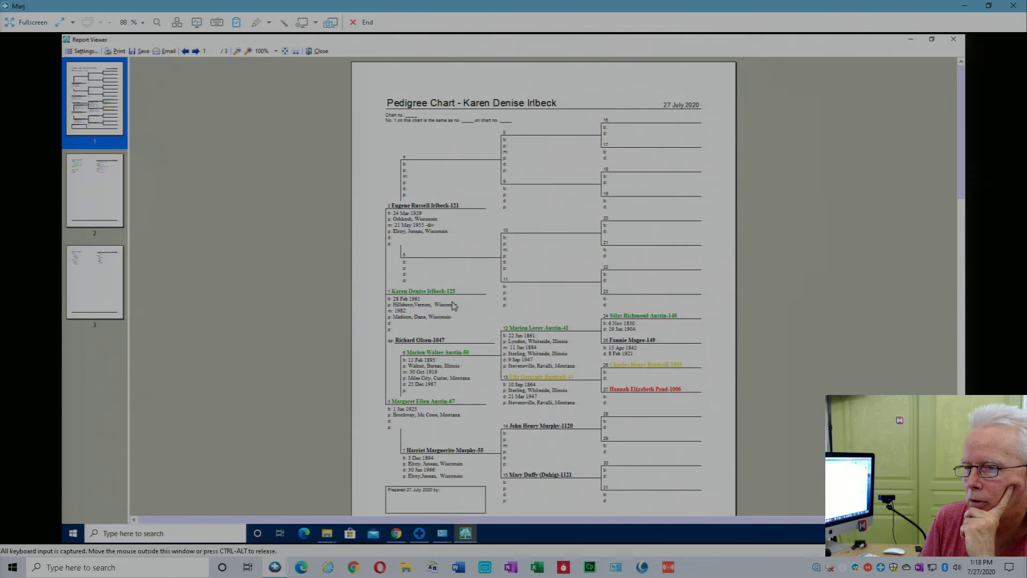
Step: Create an email with the pedigree chart attached as an Acrobat PDF, view the draft, and close both the draft and the report
{"action": "left_click", "coordinate": [168, 51]}
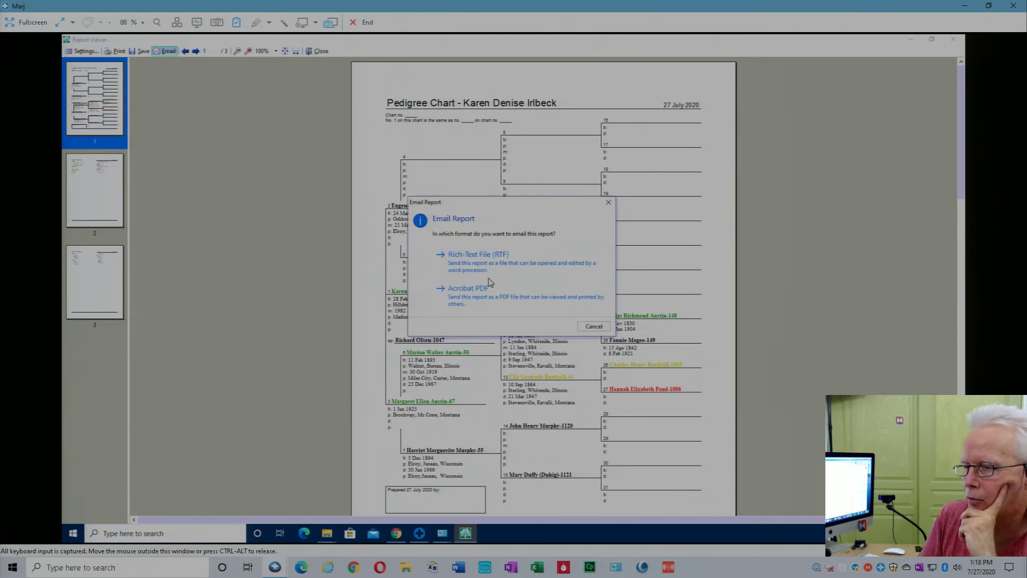
{"action": "left_click", "coordinate": [468, 289]}
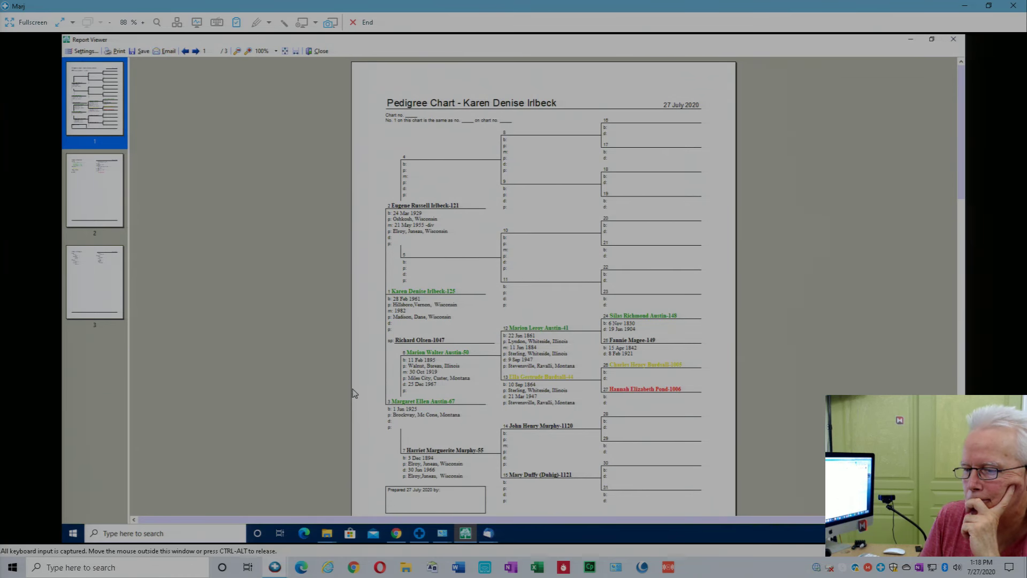
{"action": "mouse_move", "coordinate": [489, 534]}
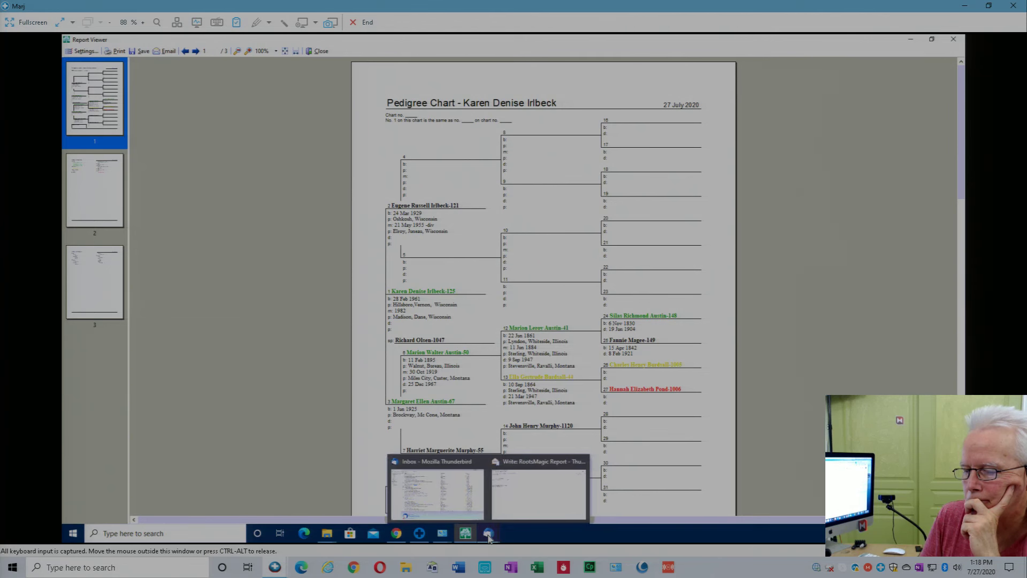
{"action": "left_click", "coordinate": [505, 506]}
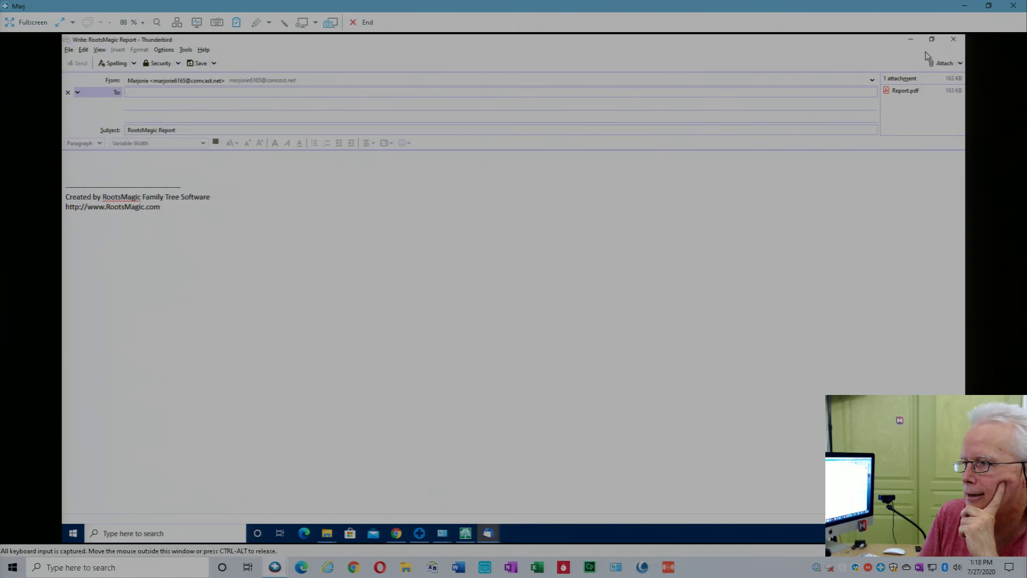
{"action": "left_click", "coordinate": [957, 45]}
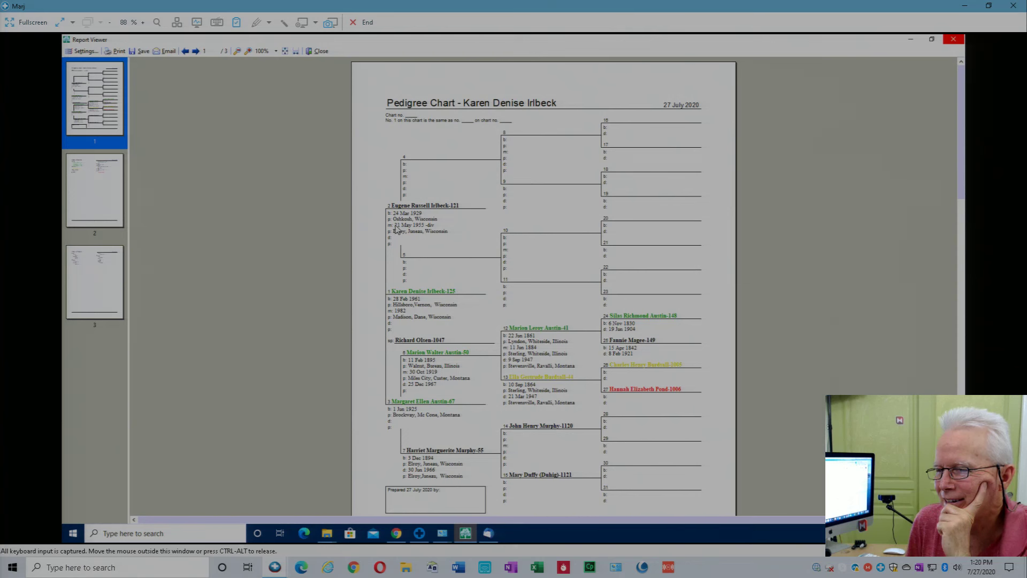
{"action": "left_click", "coordinate": [320, 51]}
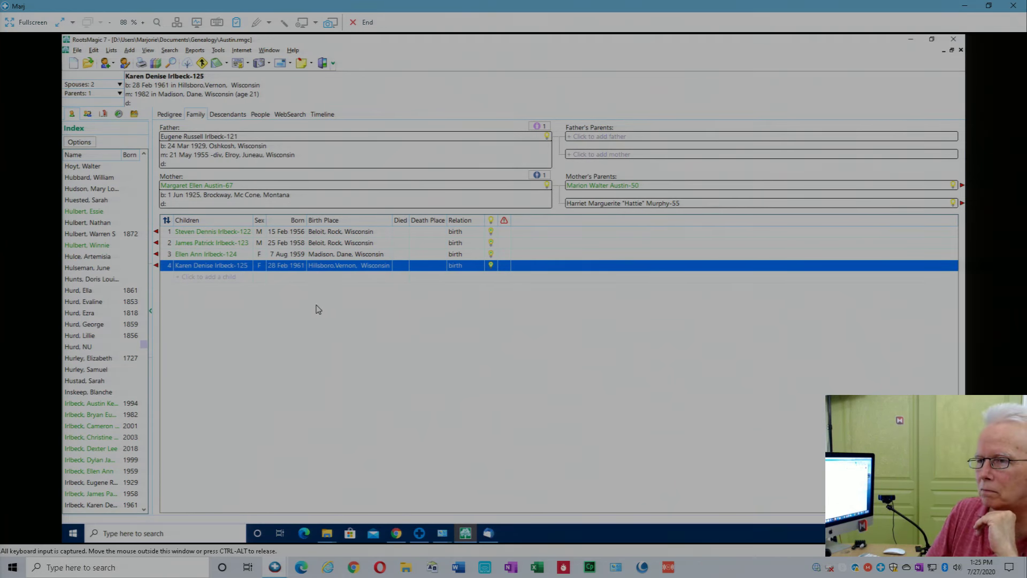
Step: End remote control of the customer's computer and close the active support session in the LogMeIn Rescue console
{"action": "left_click", "coordinate": [368, 24]}
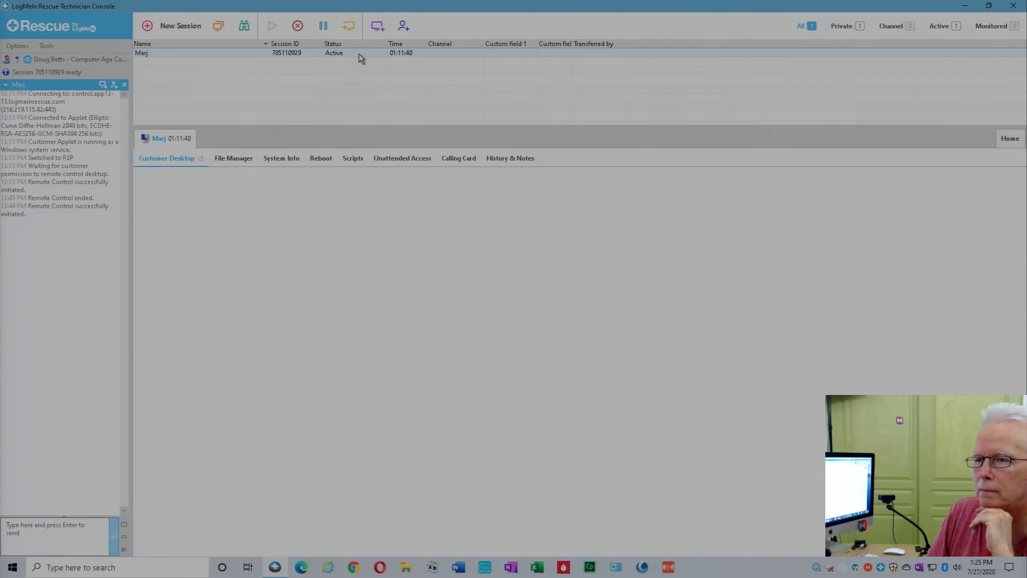
{"action": "right_click", "coordinate": [346, 55]}
{"action": "left_click", "coordinate": [357, 76]}
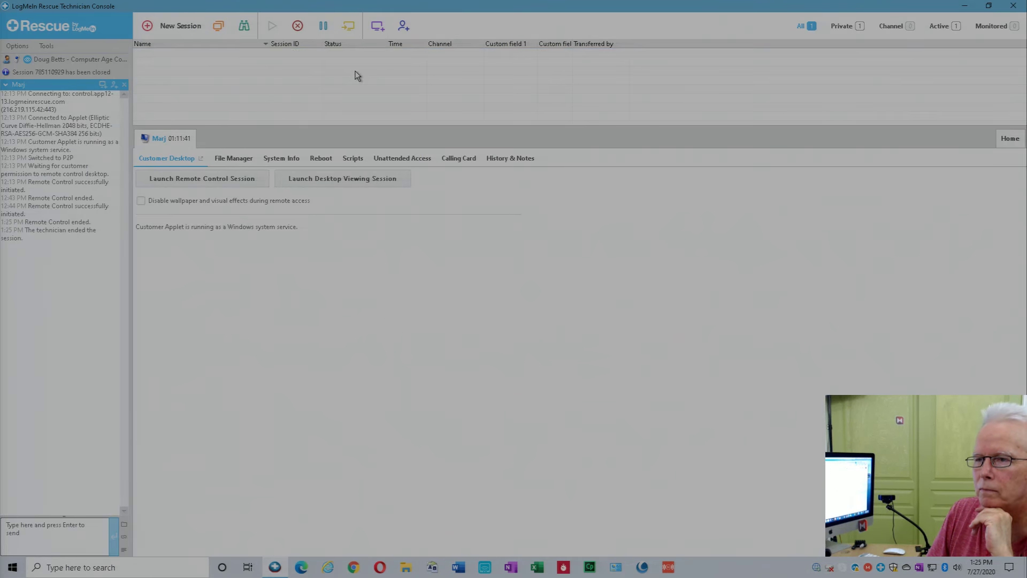